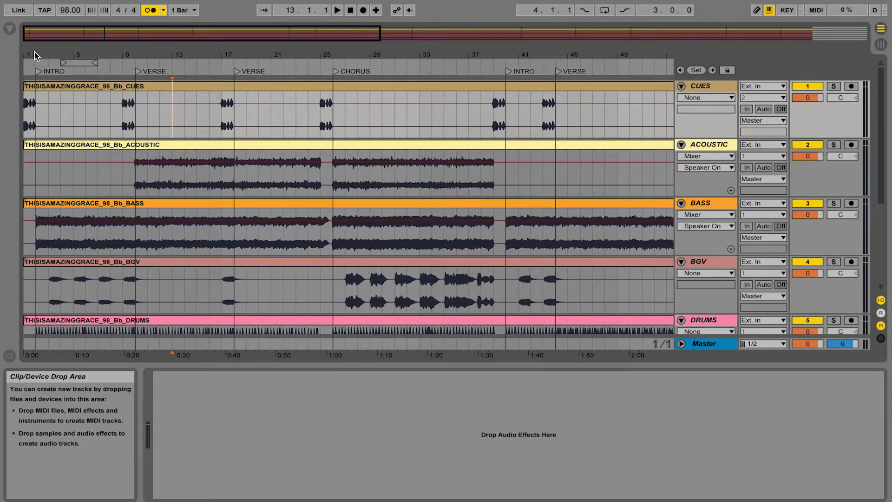
Step: Add a locator at bar 16 and name it SECTION
{"action": "left_click_drag", "start_coordinate": [376, 56], "coordinate": [391, 84]}
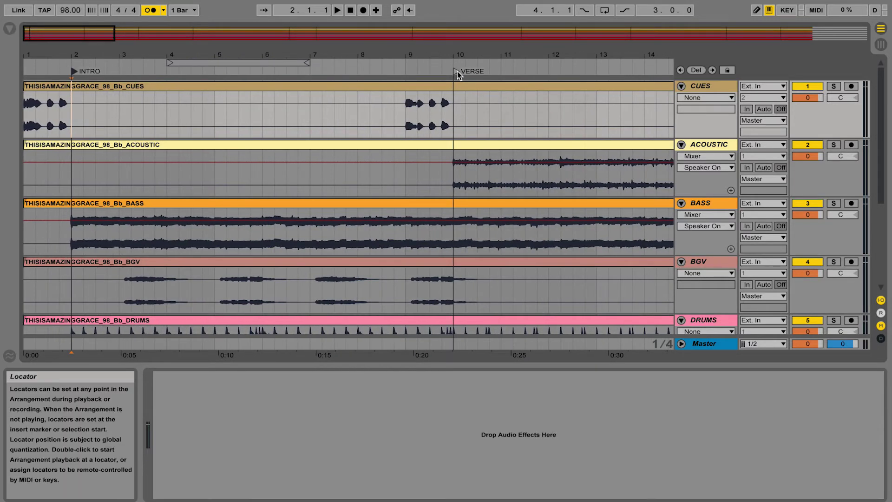
{"action": "left_click_drag", "start_coordinate": [488, 56], "coordinate": [488, 43]}
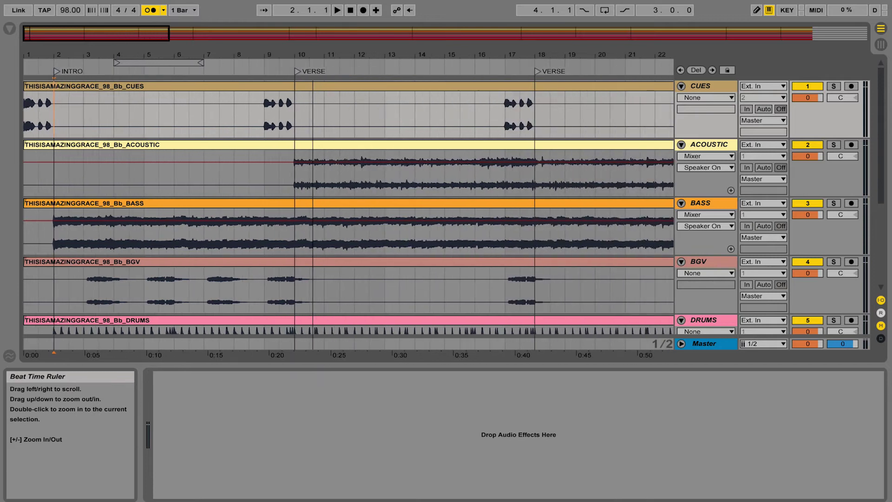
{"action": "left_click_drag", "start_coordinate": [313, 56], "coordinate": [314, 53]}
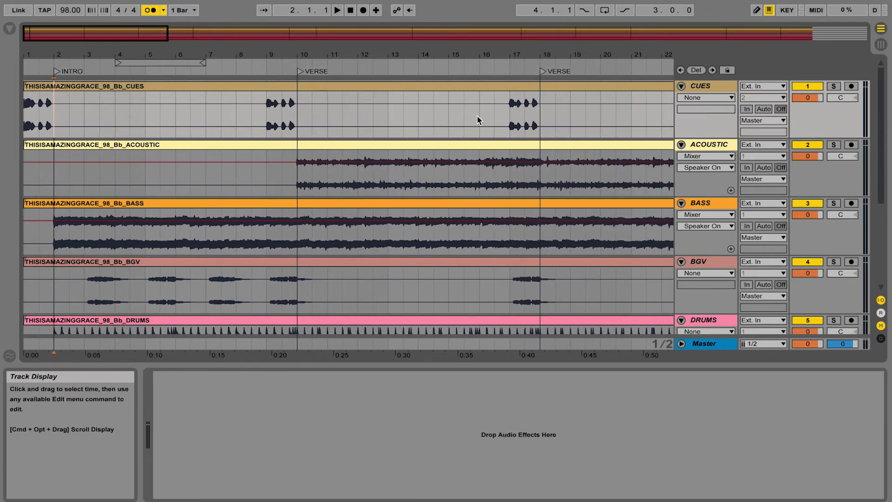
{"action": "left_click", "coordinate": [482, 71]}
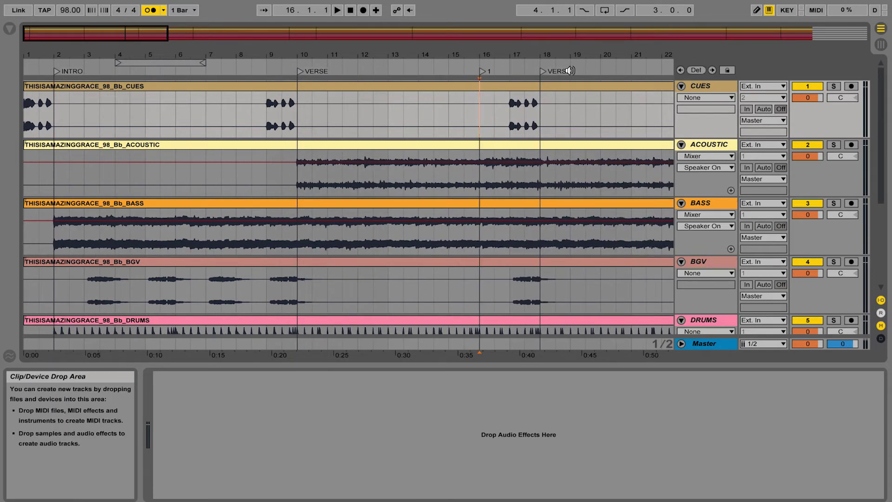
{"action": "left_click", "coordinate": [481, 71]}
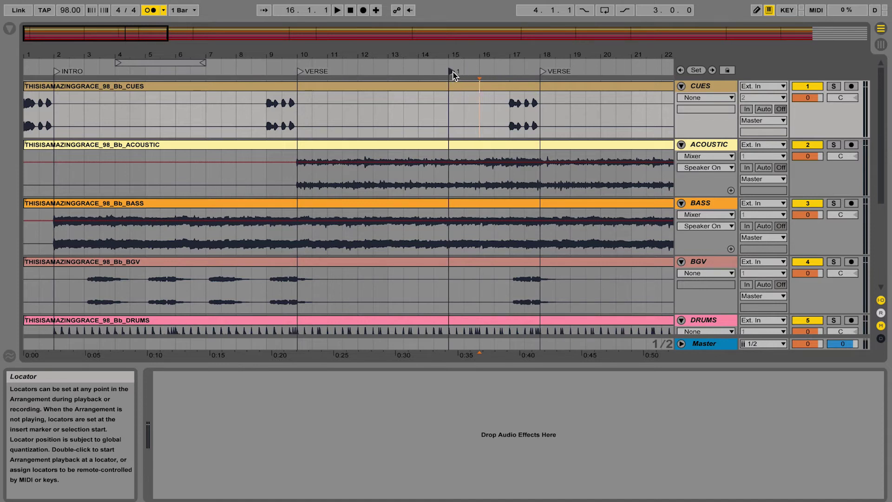
{"action": "right_click", "coordinate": [453, 72]}
{"action": "left_click", "coordinate": [477, 89]}
{"action": "type", "text": "SECTIO"}
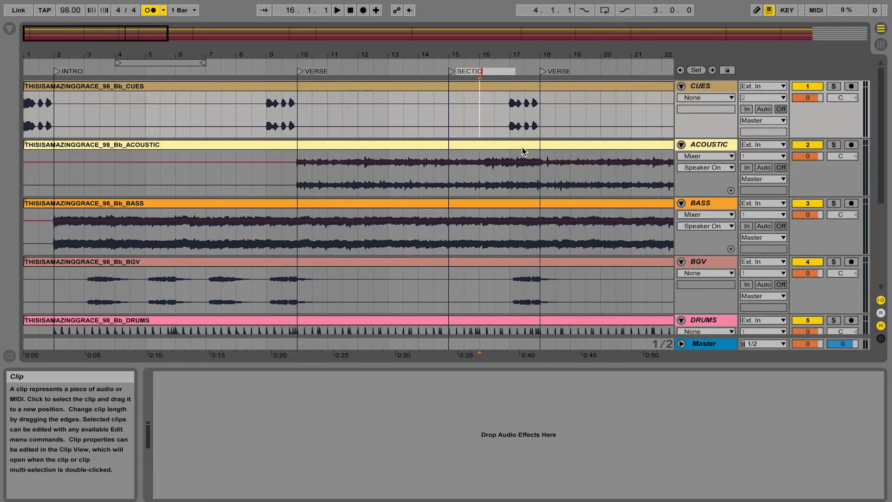
{"action": "key", "text": "Return"}
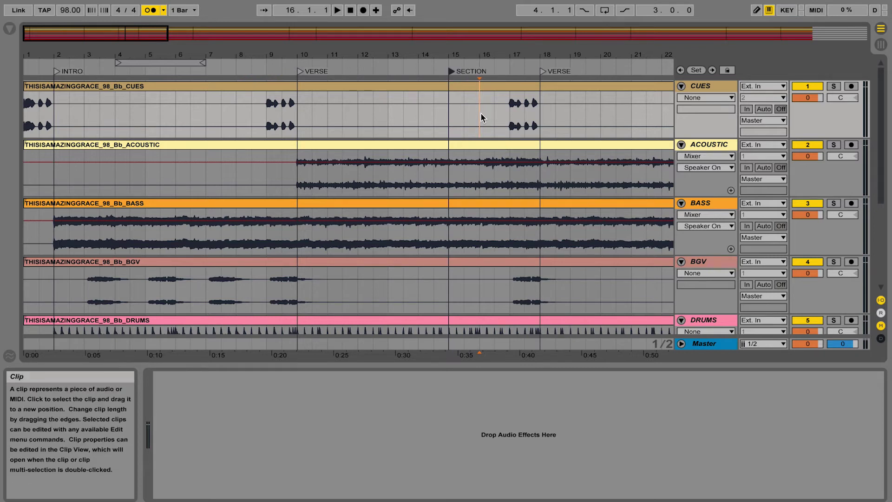
Step: Delete the SECTION locator and zoom in on the intro and first verse
{"action": "right_click", "coordinate": [452, 71]}
{"action": "left_click", "coordinate": [473, 77]}
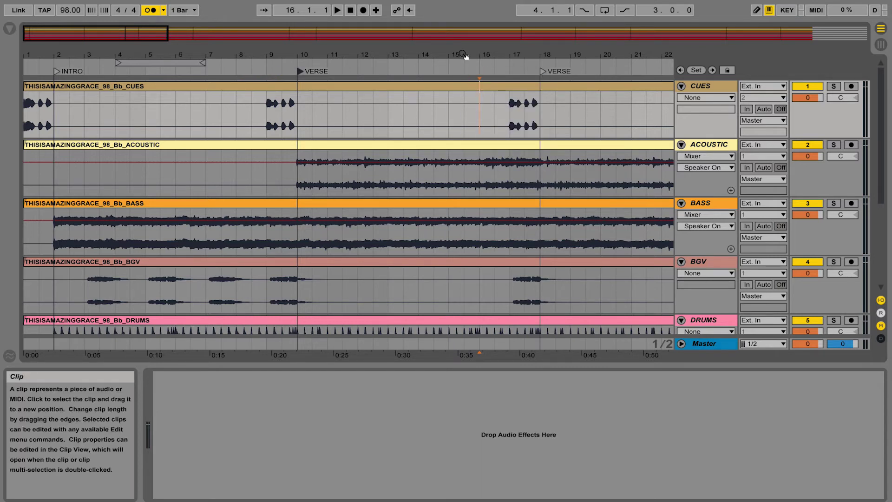
{"action": "left_click_drag", "start_coordinate": [418, 54], "coordinate": [418, 39]}
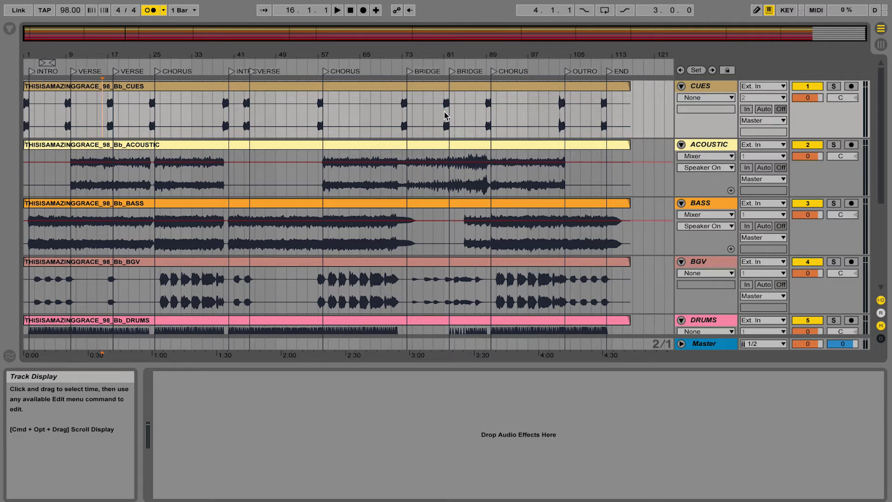
{"action": "left_click_drag", "start_coordinate": [42, 55], "coordinate": [42, 77]}
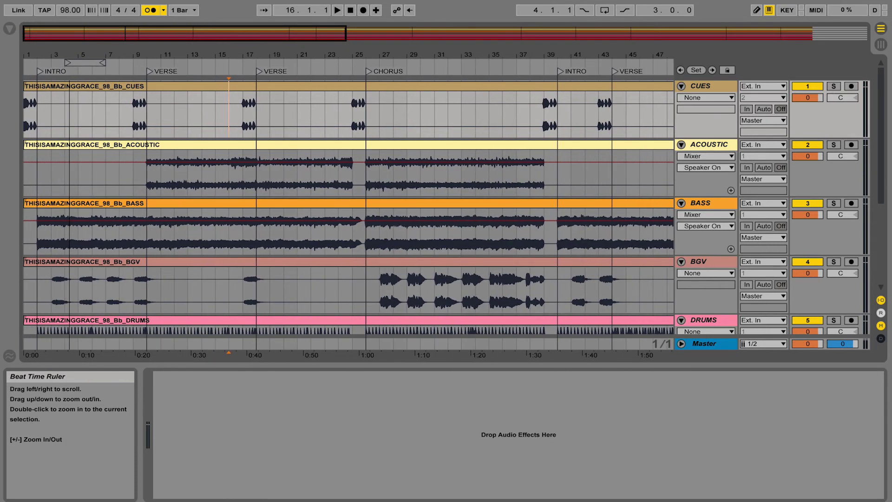
{"action": "left_click_drag", "start_coordinate": [42, 54], "coordinate": [42, 84]}
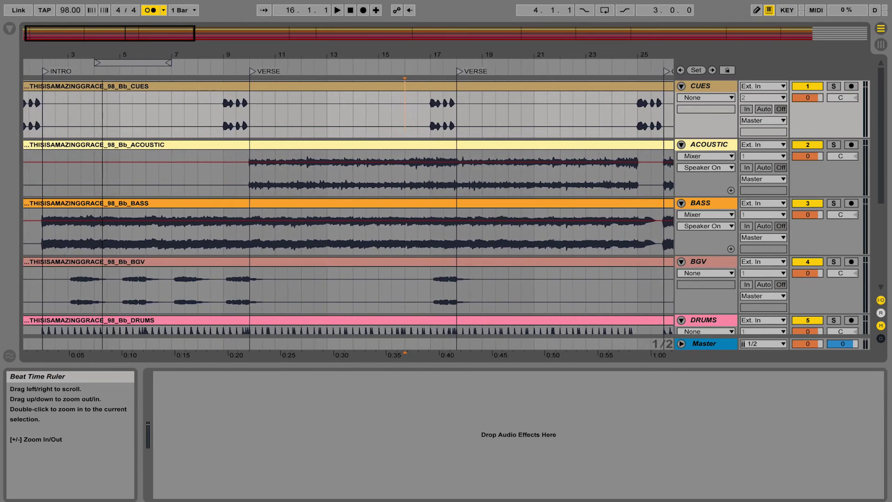
{"action": "mouse_move", "coordinate": [104, 55]}
{"action": "left_mouse_down"}
{"action": "mouse_move", "coordinate": [104, 77]}
{"action": "mouse_move", "coordinate": [222, 105]}
{"action": "left_mouse_up"}
Step: Loop bars 2–10 and duplicate that intro time across all tracks
{"action": "mouse_move", "coordinate": [164, 62]}
{"action": "left_mouse_down"}
{"action": "mouse_move", "coordinate": [277, 66]}
{"action": "mouse_move", "coordinate": [122, 65]}
{"action": "left_mouse_up"}
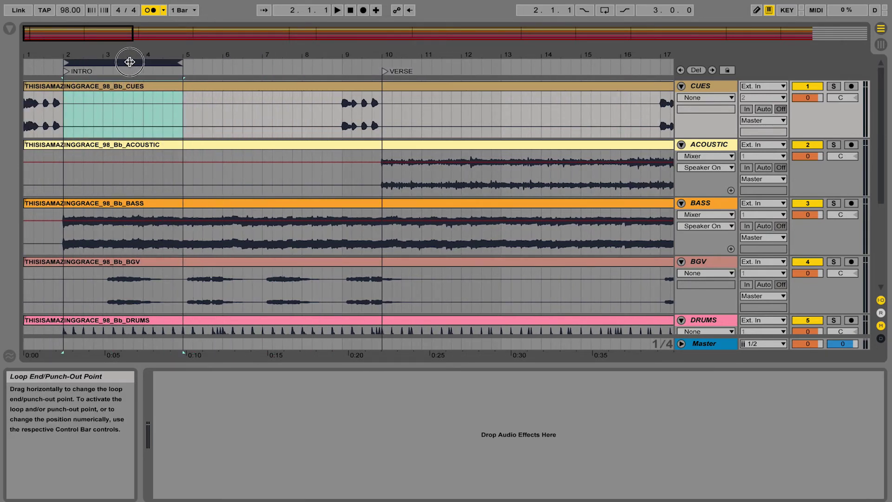
{"action": "left_click_drag", "start_coordinate": [180, 61], "coordinate": [348, 64]}
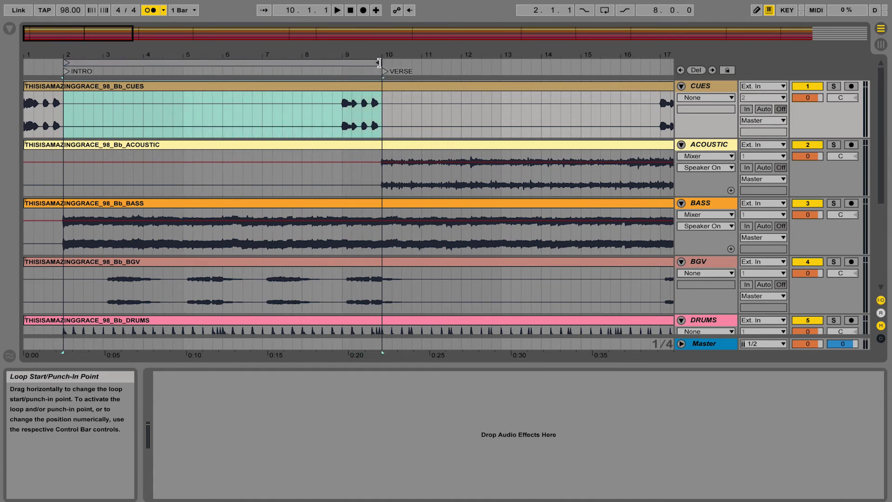
{"action": "left_click", "coordinate": [328, 65]}
{"action": "right_click", "coordinate": [329, 65]}
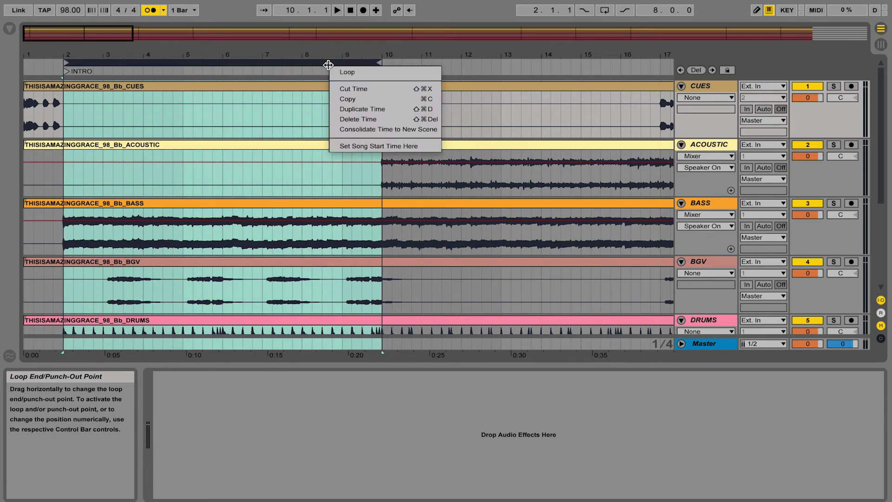
{"action": "left_click", "coordinate": [381, 110]}
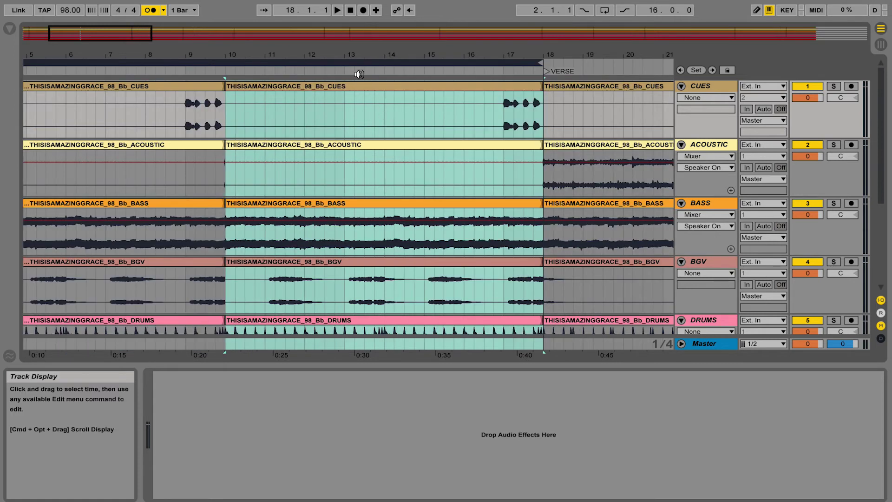
{"action": "left_click_drag", "start_coordinate": [356, 55], "coordinate": [166, 116]}
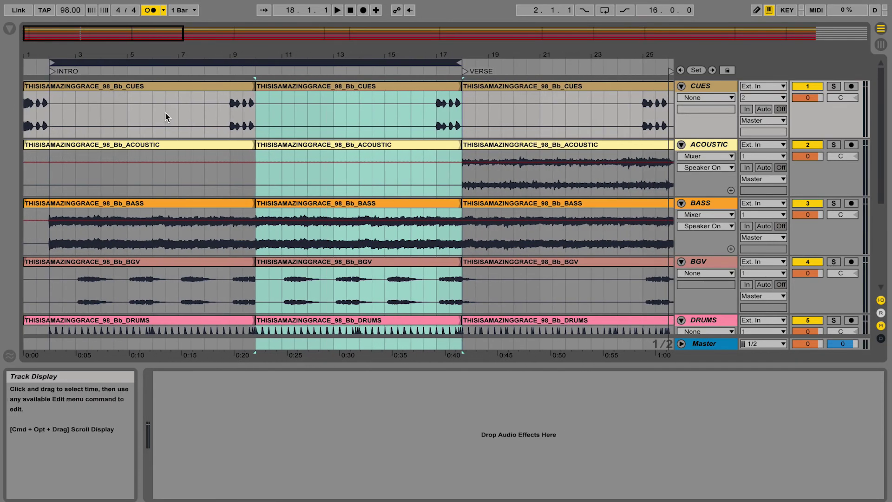
{"action": "left_click", "coordinate": [318, 123]}
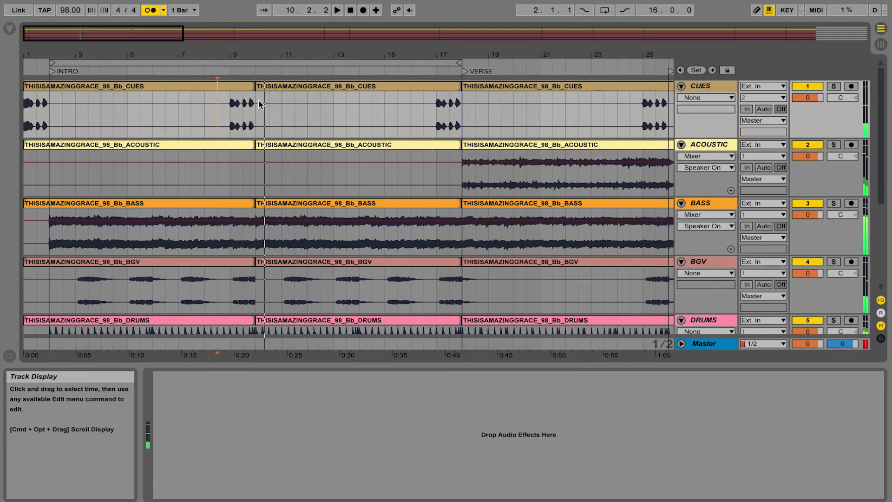
Step: Extend the second CUES clip back to bar 9, then delete bars 8–11 on the CUES track
{"action": "left_click_drag", "start_coordinate": [257, 86], "coordinate": [219, 85]}
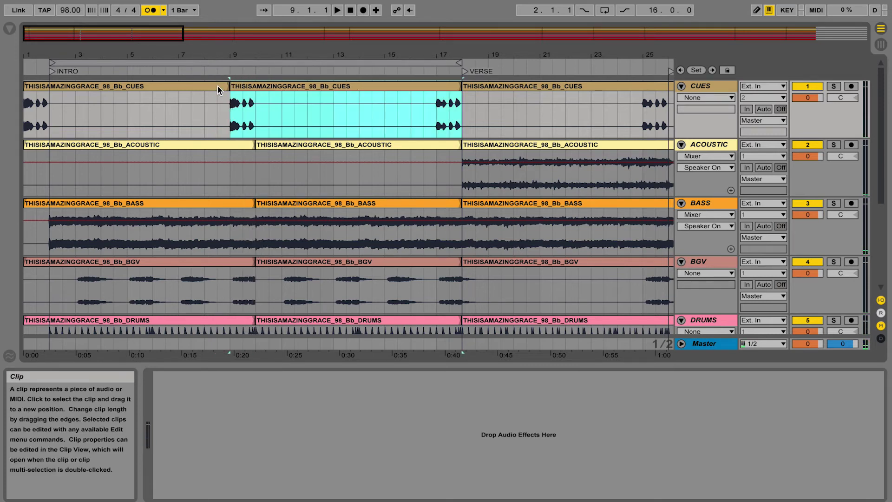
{"action": "left_click_drag", "start_coordinate": [295, 112], "coordinate": [206, 113]}
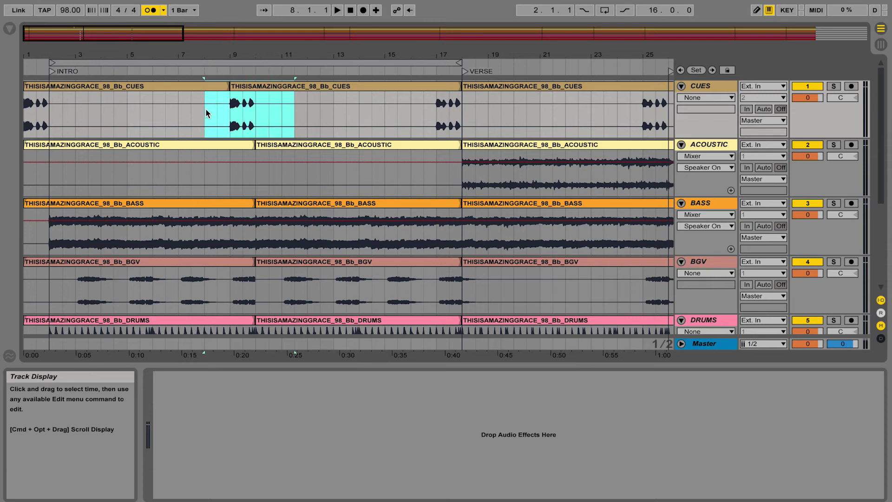
{"action": "key", "text": "Delete"}
{"action": "left_click", "coordinate": [265, 111]}
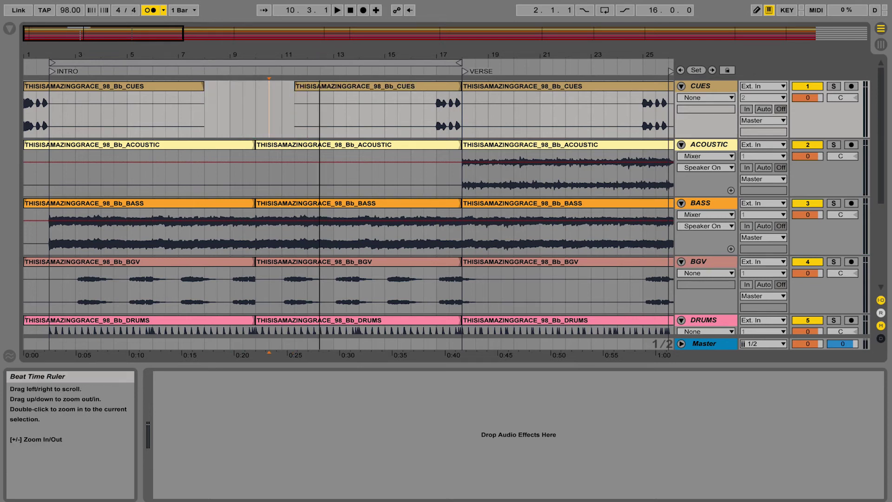
{"action": "left_click_drag", "start_coordinate": [323, 54], "coordinate": [323, 28]}
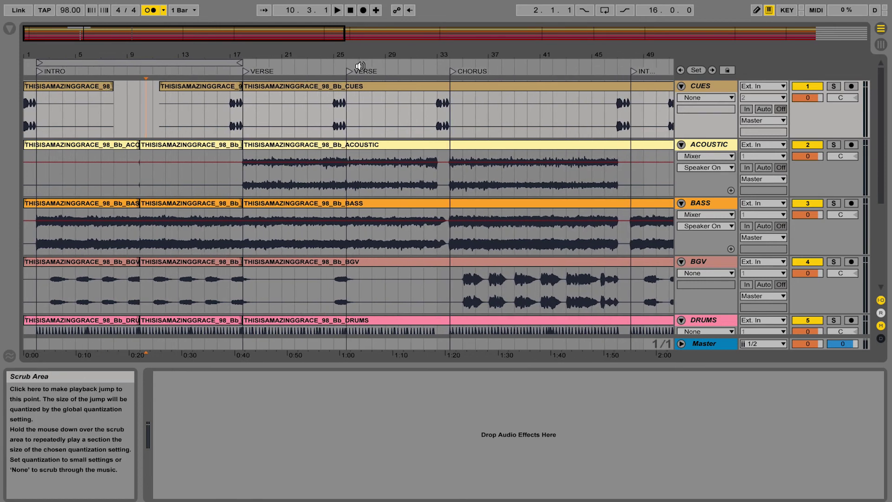
Step: Move the loop to bars 26–34 and delete that time from every track
{"action": "left_click", "coordinate": [165, 62]}
{"action": "left_click_drag", "start_coordinate": [164, 62], "coordinate": [481, 62]}
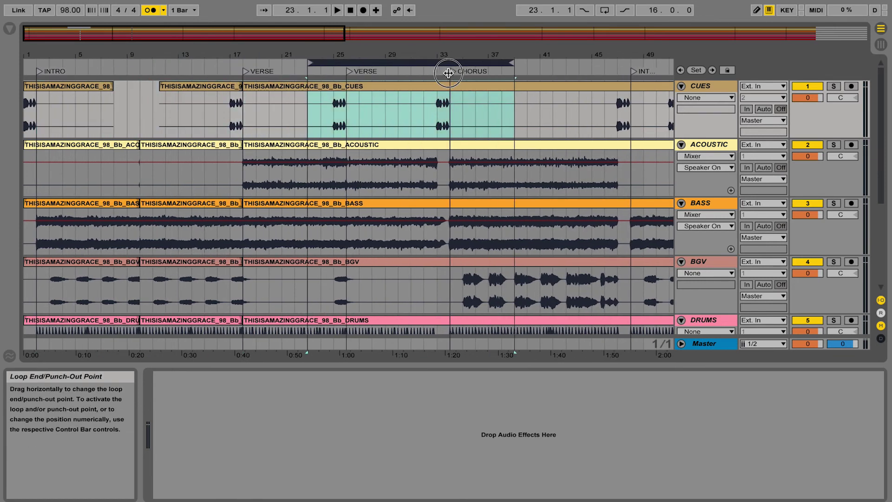
{"action": "mouse_move", "coordinate": [397, 54]}
{"action": "left_mouse_down"}
{"action": "mouse_move", "coordinate": [546, 58]}
{"action": "mouse_move", "coordinate": [394, 66]}
{"action": "left_mouse_up"}
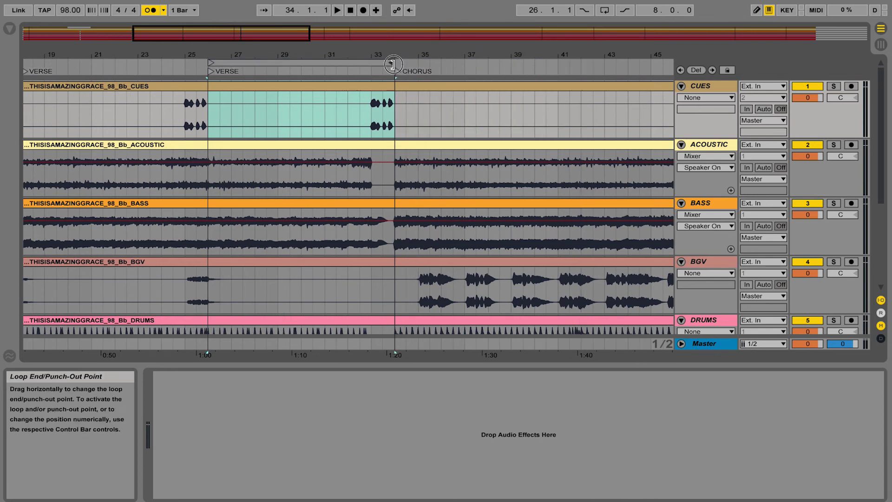
{"action": "left_click", "coordinate": [370, 64]}
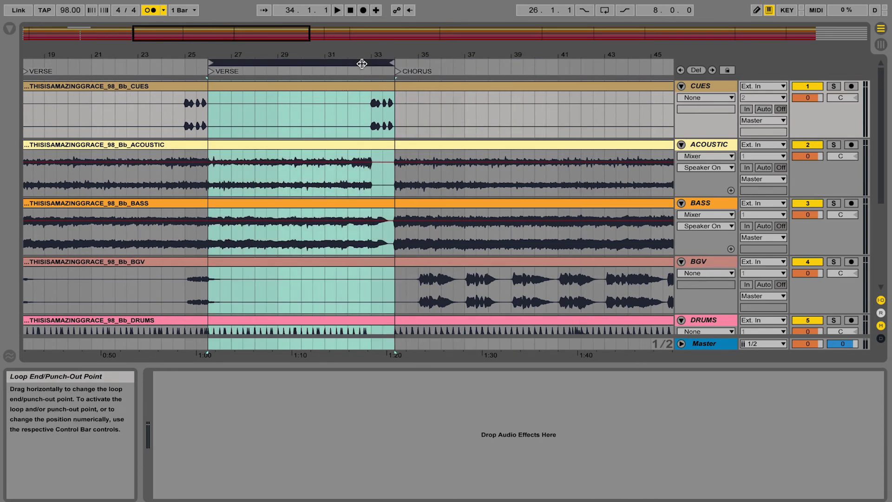
{"action": "right_click", "coordinate": [362, 63]}
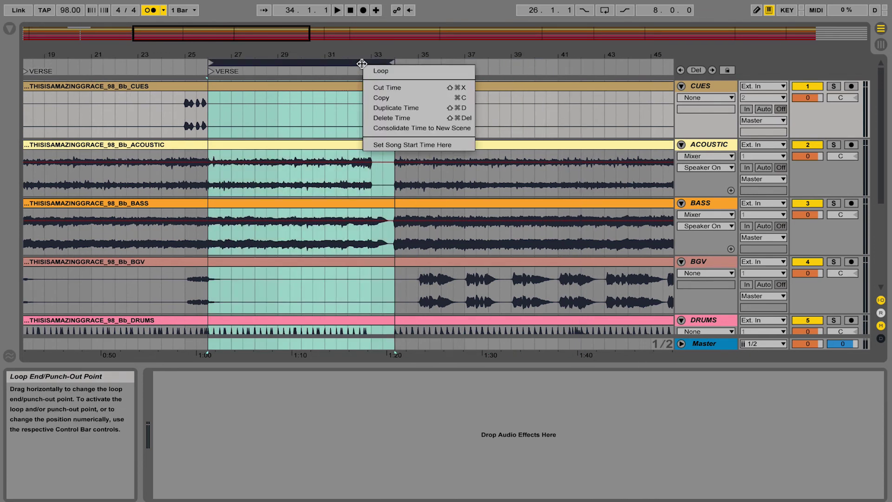
{"action": "left_click", "coordinate": [384, 118]}
Step: Zoom out to view the whole shortened arrangement
{"action": "left_click_drag", "start_coordinate": [352, 62], "coordinate": [281, 63]}
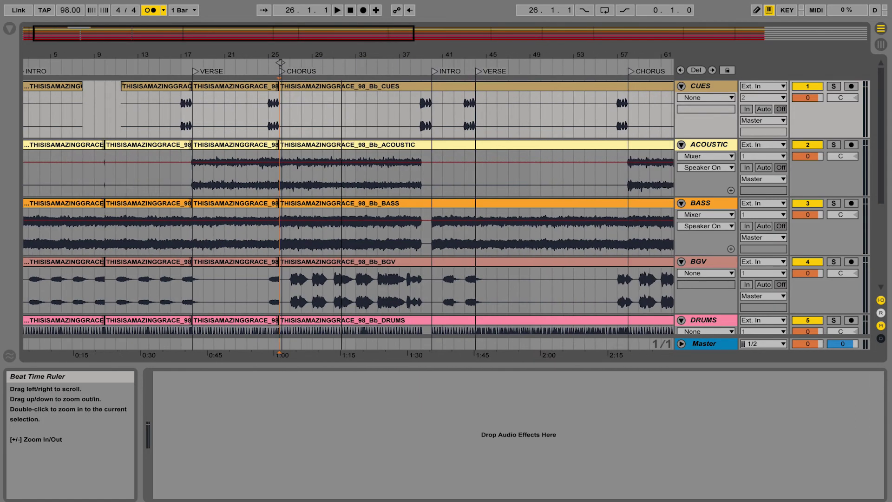